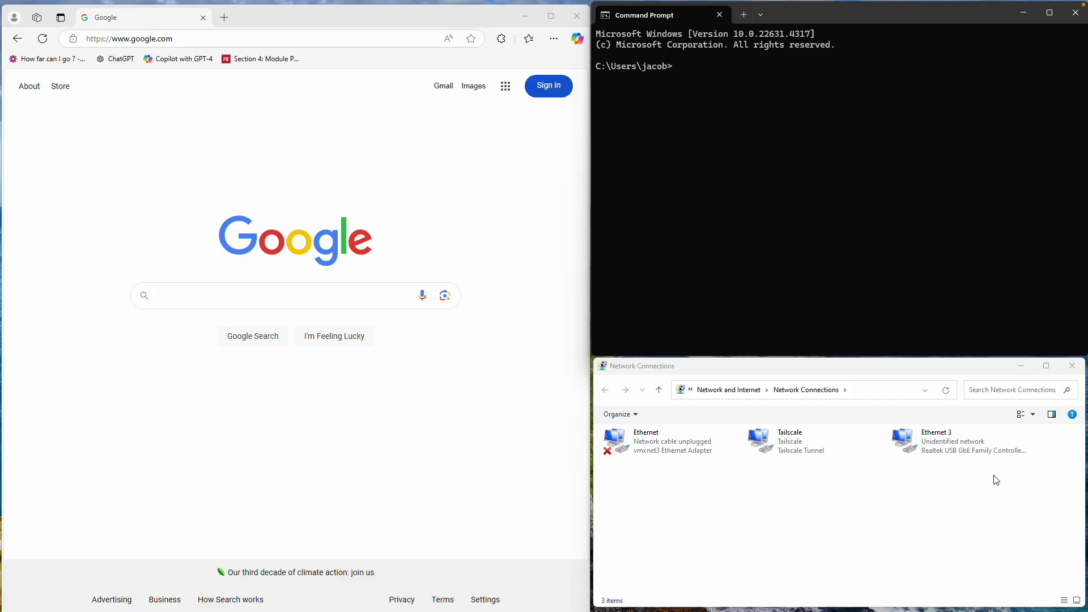
Inspect the Ethernet 3 adapter's connection status details.
{"action": "left_click", "coordinate": [927, 449]}
{"action": "right_click", "coordinate": [928, 449]}
{"action": "left_click", "coordinate": [947, 467]}
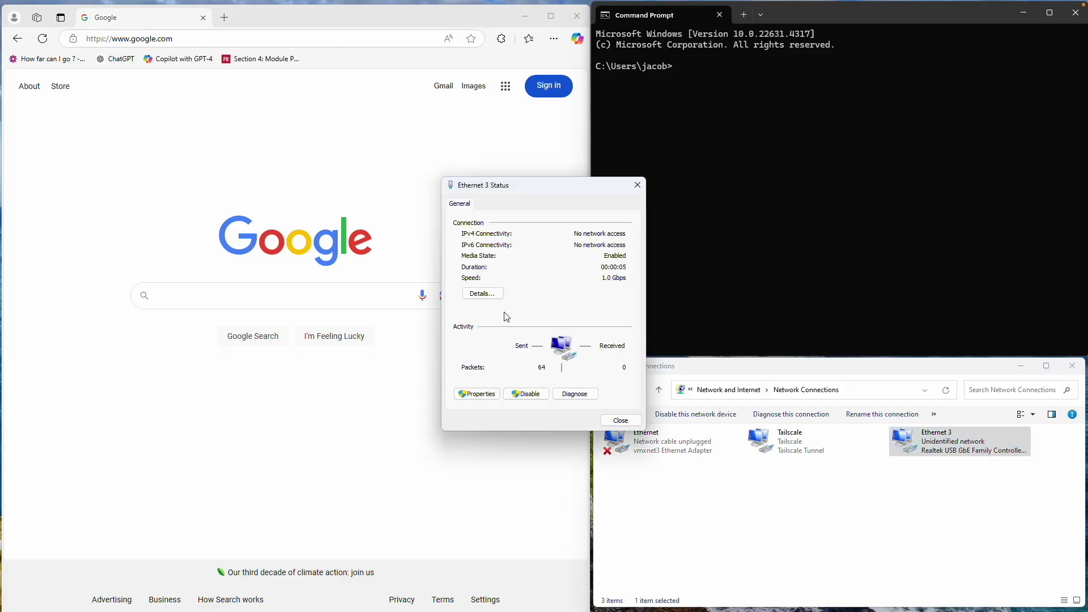
{"action": "left_click", "coordinate": [487, 295]}
{"action": "left_click", "coordinate": [623, 426]}
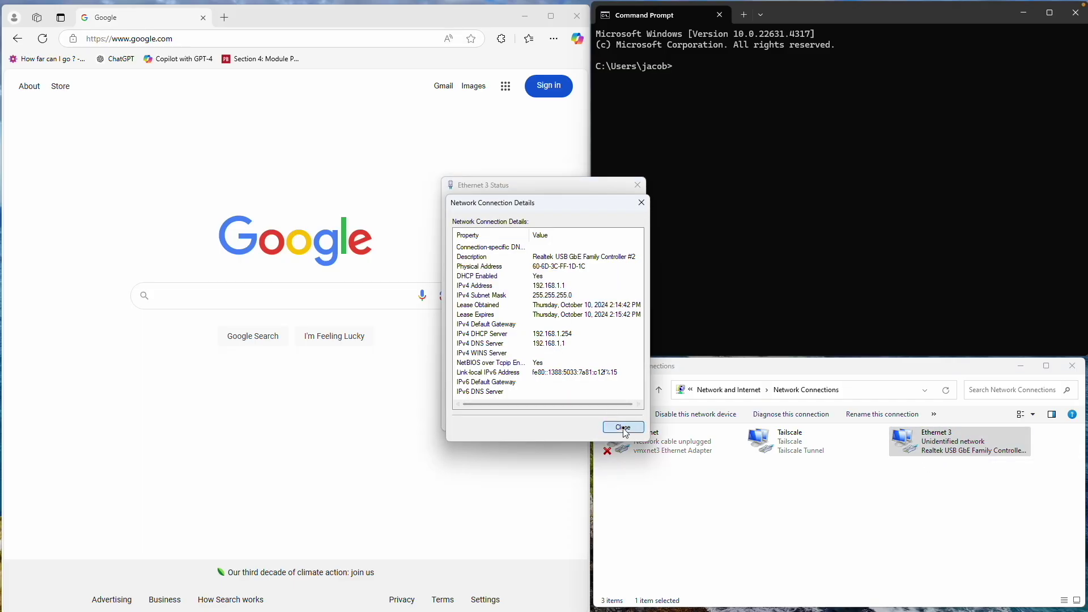
{"action": "left_click", "coordinate": [621, 420]}
Run ipconfig /all and copy the DHCP server address 192.168.1.254.
{"action": "left_click", "coordinate": [701, 197]}
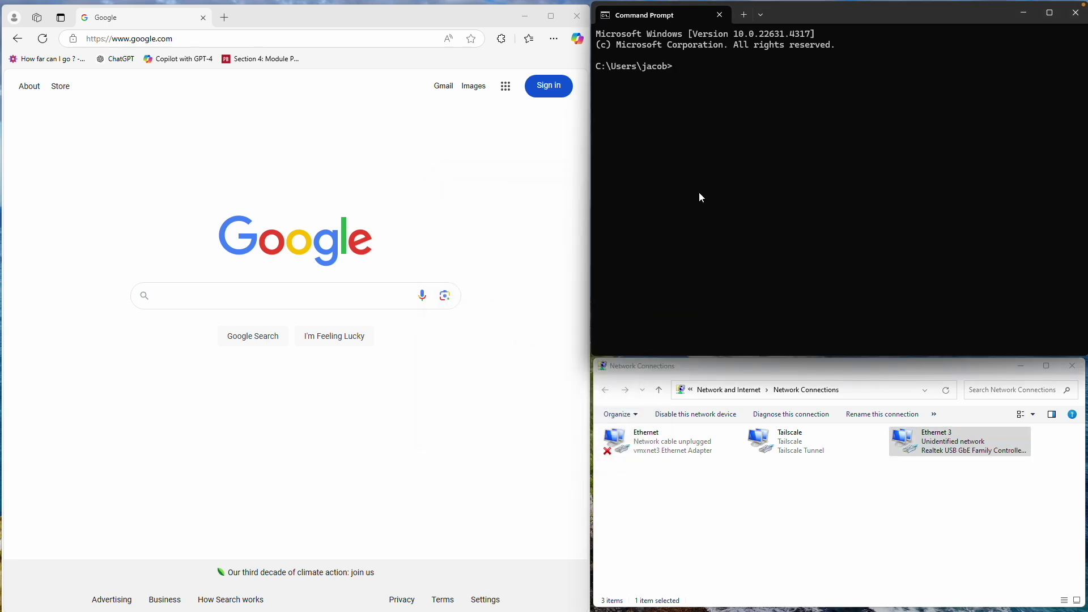
{"action": "type", "text": "ipconfig /all"}
{"action": "key", "text": "Return"}
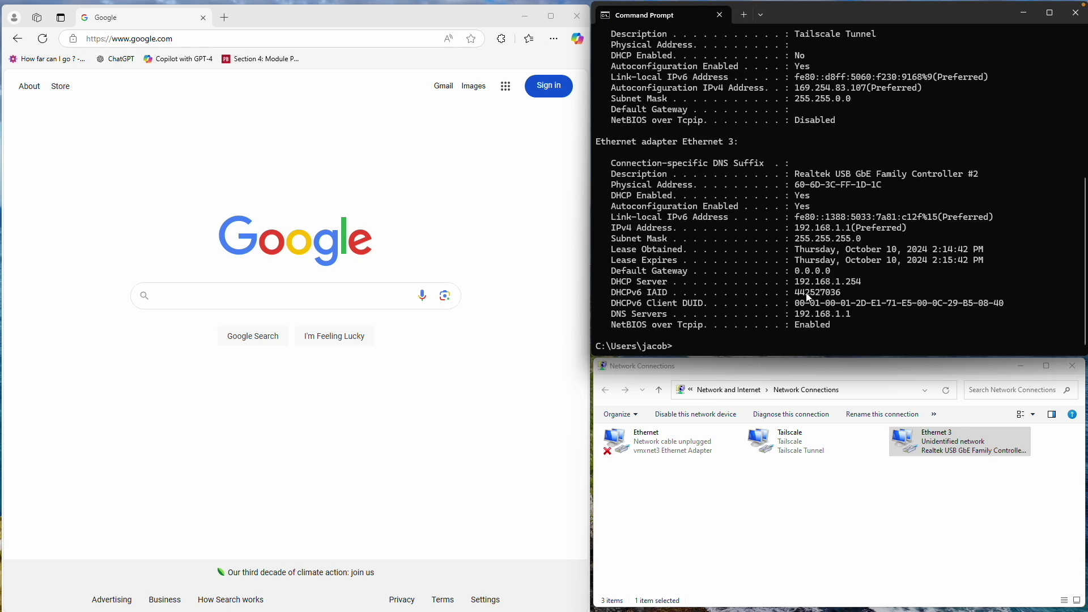
{"action": "left_click_drag", "start_coordinate": [795, 281], "coordinate": [860, 286]}
{"action": "key", "text": "ctrl+c"}
{"action": "left_click", "coordinate": [251, 38]}
Browse to 192.168.1.254 and proceed past the certificate warning to the switch login page.
{"action": "type", "text": "https://w"}
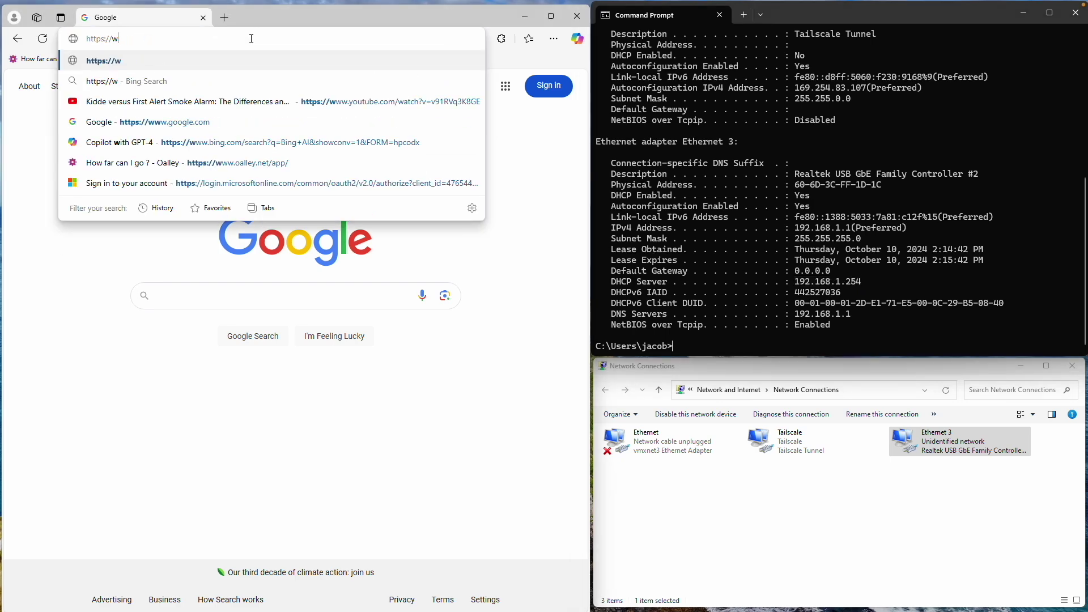
{"action": "key", "text": "BackSpace"}
{"action": "key", "text": "BackSpace"}
{"action": "key", "text": "BackSpace"}
{"action": "key", "text": "BackSpace"}
{"action": "key", "text": "BackSpace"}
{"action": "key", "text": "BackSpace"}
{"action": "key", "text": "BackSpace"}
{"action": "key", "text": "BackSpace"}
{"action": "key", "text": "BackSpace"}
{"action": "type", "text": "192.168"}
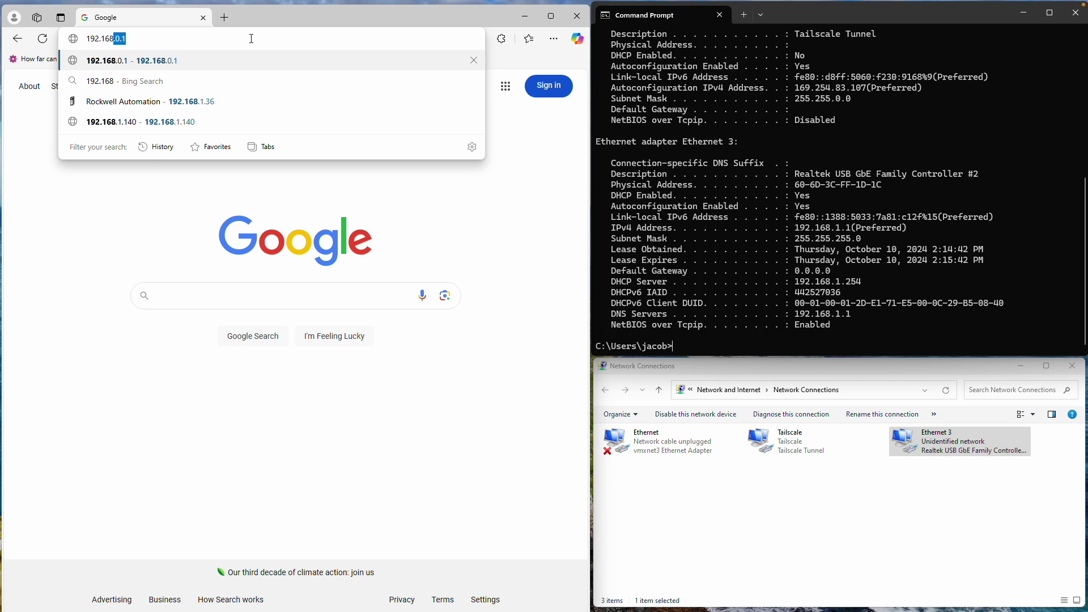
{"action": "type", "text": ".1.254"}
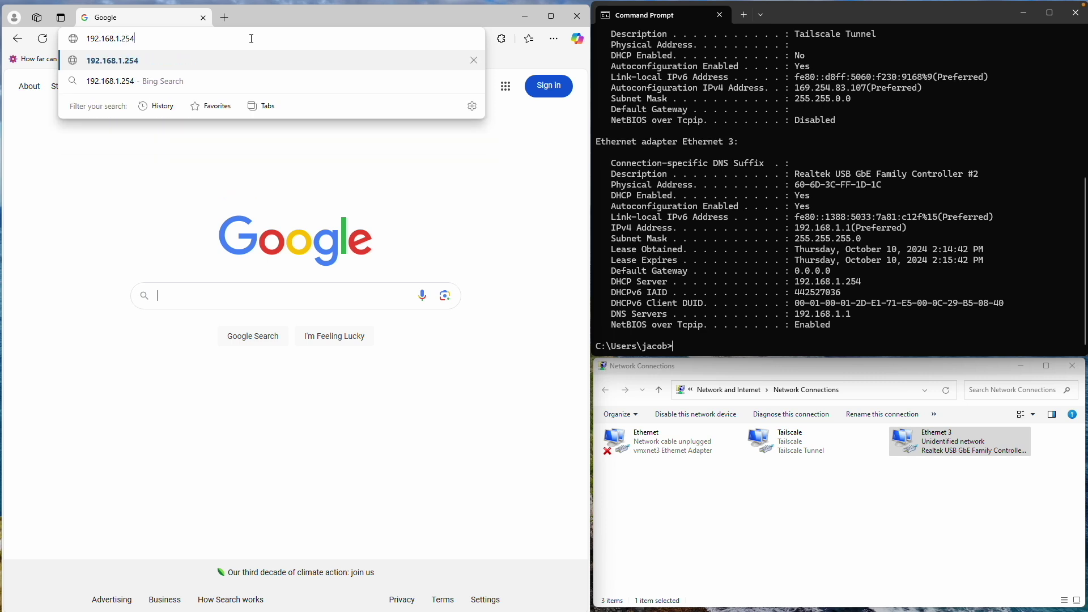
{"action": "key", "text": "Return"}
{"action": "left_click", "coordinate": [152, 321]}
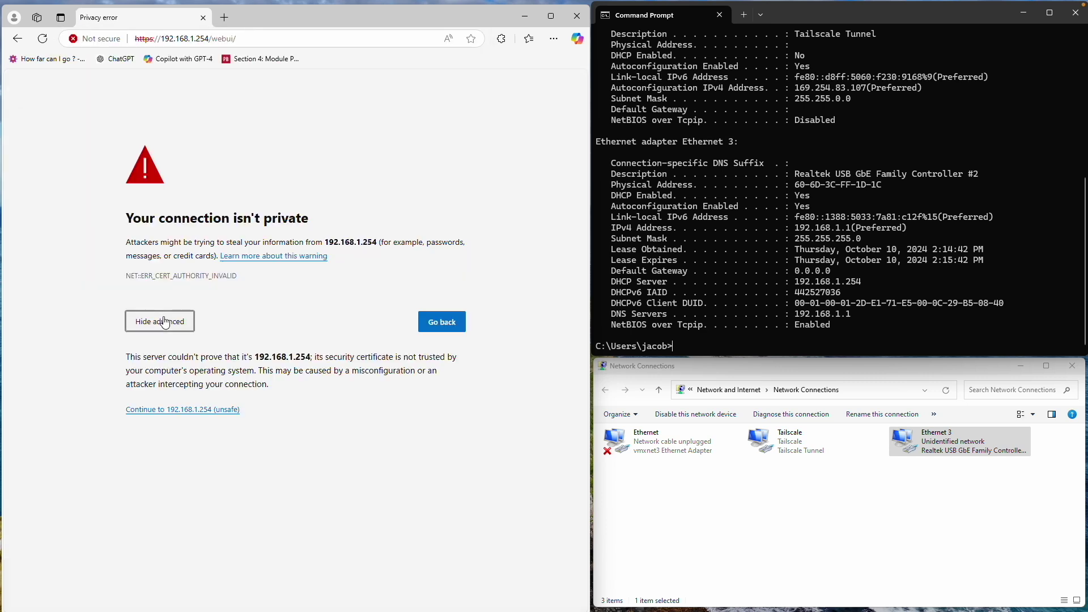
{"action": "left_click", "coordinate": [188, 411]}
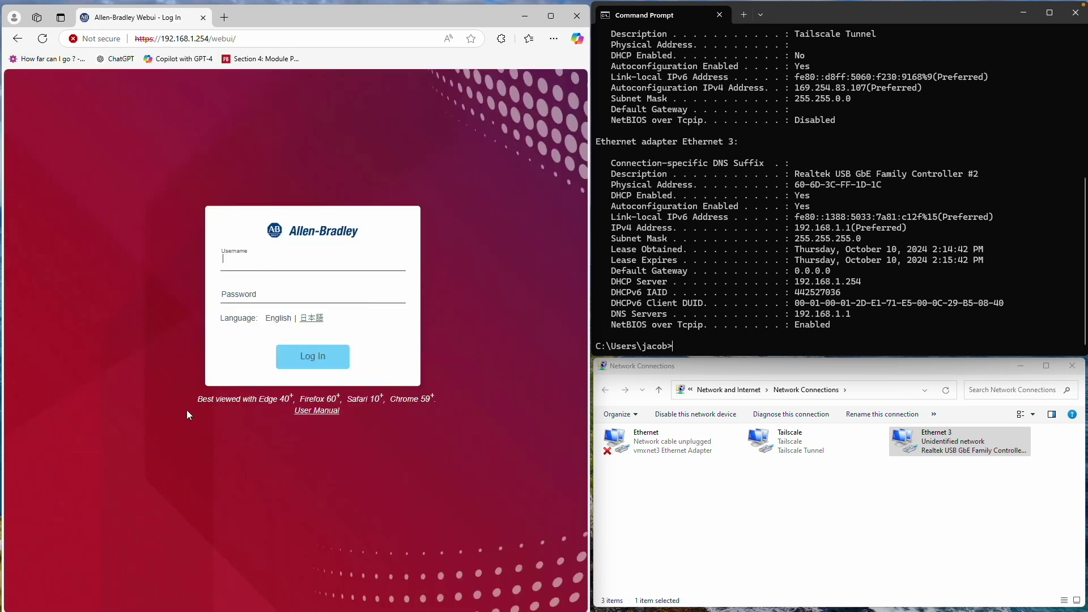
Log in with username admin and the default password.
{"action": "type", "text": "admin"}
{"action": "key", "text": "Return"}
{"action": "type", "text": "••••••"}
{"action": "key", "text": "Return"}
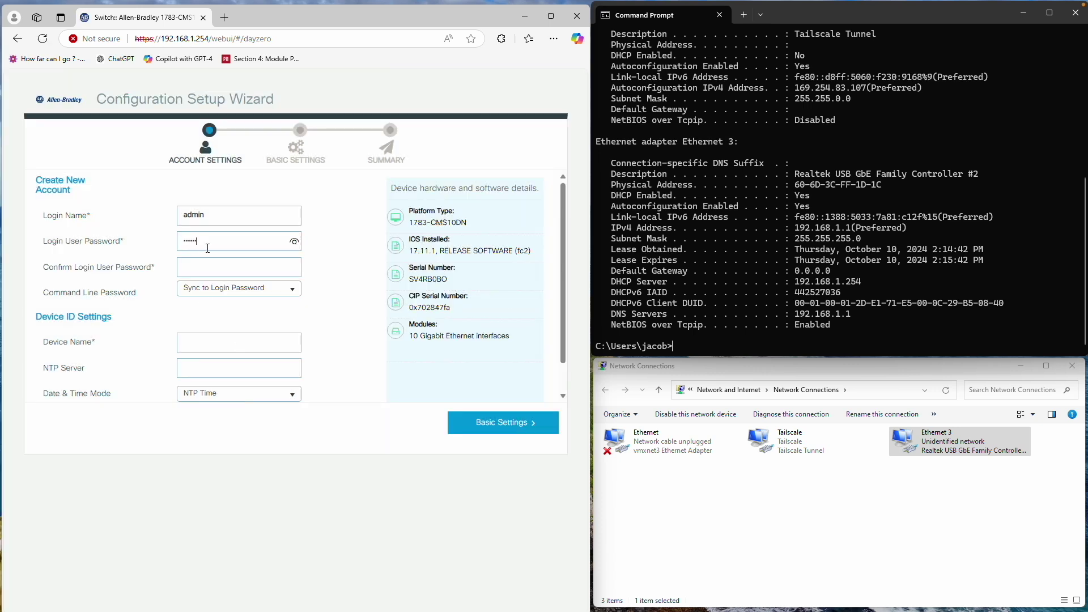
Confirm the new login password, name the device Stratix140, and continue to Basic Settings.
{"action": "key", "text": "Tab"}
{"action": "type", "text": "•••"}
{"action": "left_click", "coordinate": [180, 346]}
{"action": "left_click", "coordinate": [140, 374]}
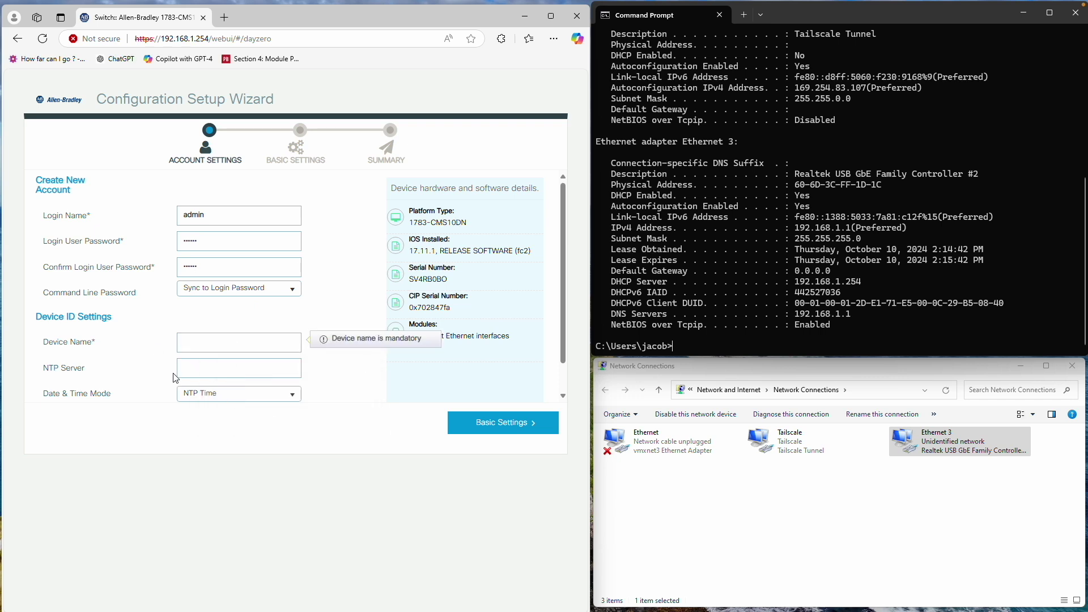
{"action": "left_click", "coordinate": [206, 350]}
{"action": "left_click", "coordinate": [241, 386]}
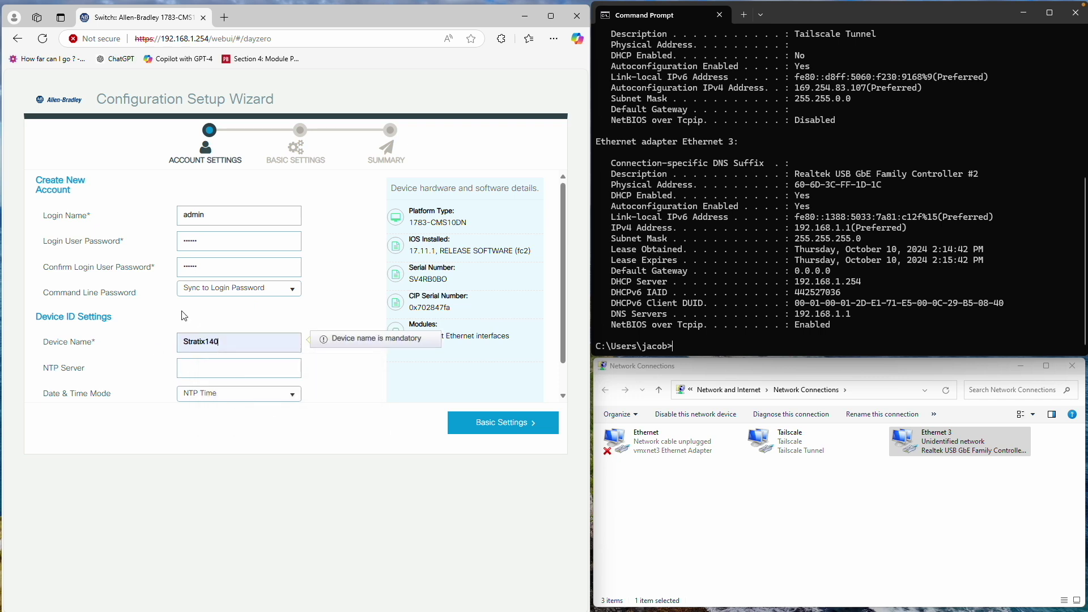
{"action": "key", "text": "Tab"}
{"action": "left_click_drag", "start_coordinate": [250, 342], "coordinate": [153, 343]}
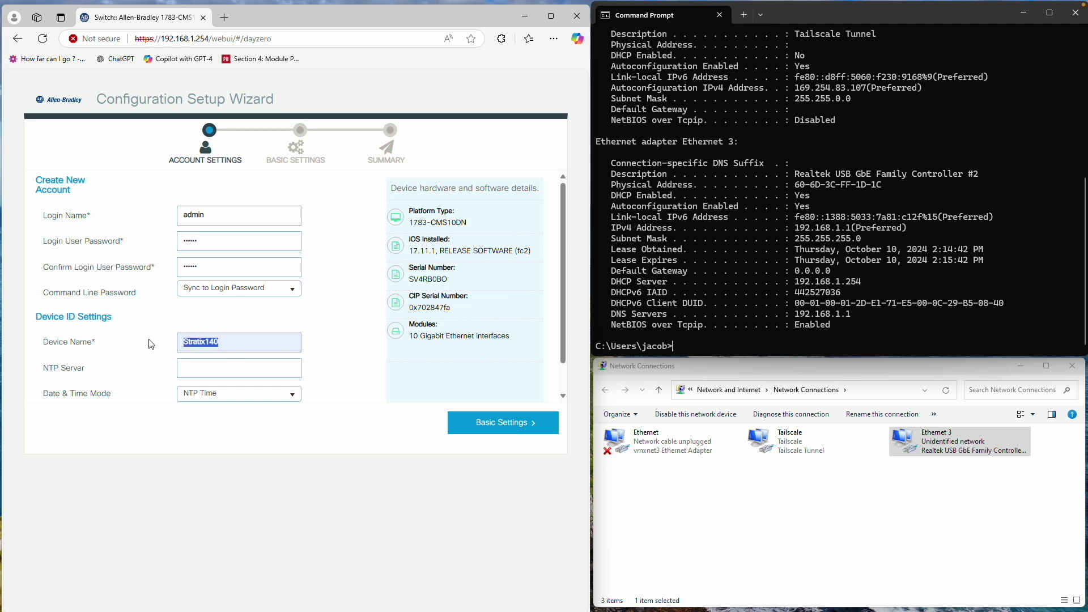
{"action": "left_click", "coordinate": [206, 372]}
{"action": "left_click", "coordinate": [498, 427]}
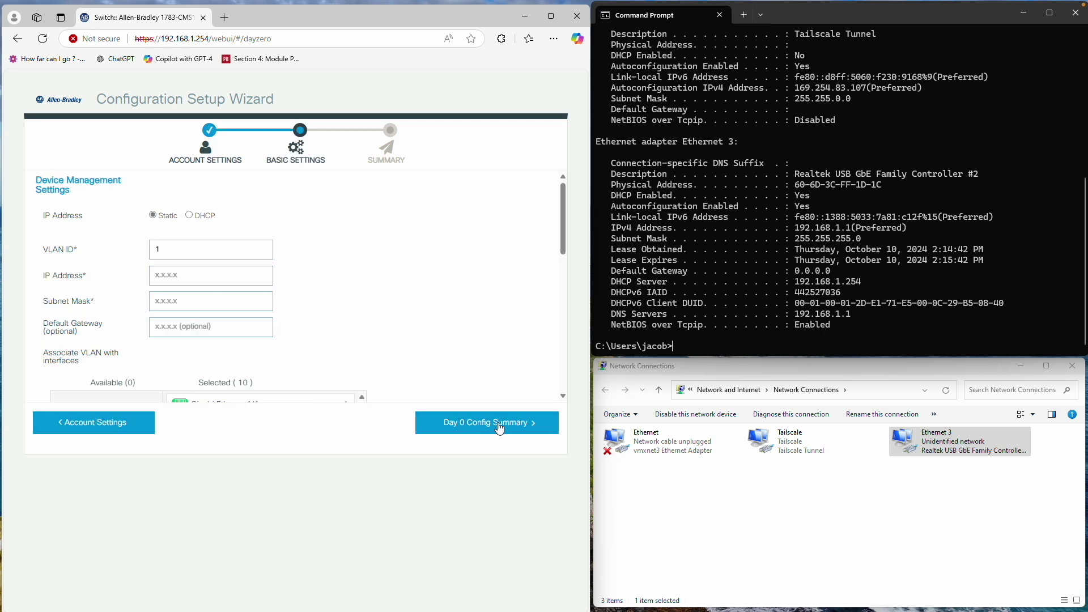
Enter management IP 192.168.1.140 with subnet mask 255.255.255.0 and review the remaining settings.
{"action": "left_click", "coordinate": [165, 275]}
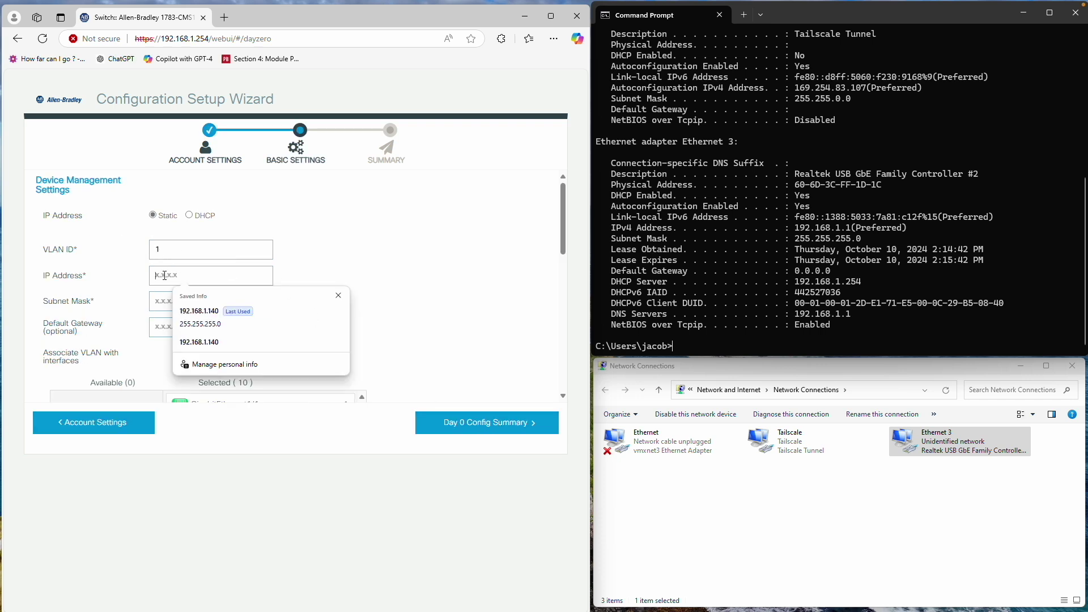
{"action": "left_click", "coordinate": [228, 311]}
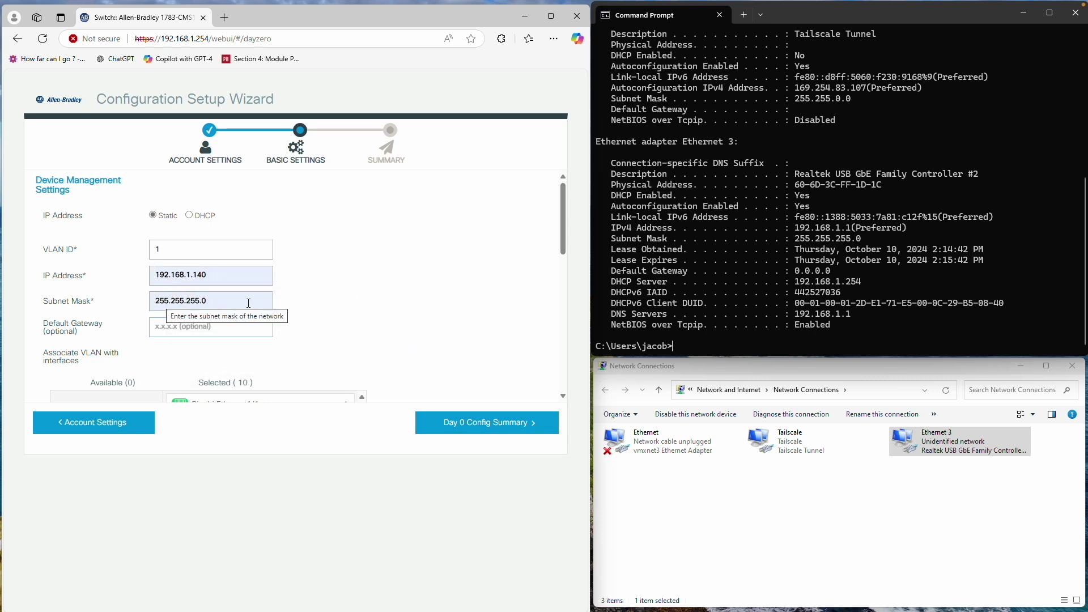
{"action": "scroll", "coordinate": [342, 327], "scroll_direction": "down", "scroll_amount": 3}
{"action": "scroll", "coordinate": [342, 327], "scroll_direction": "up", "scroll_amount": 2}
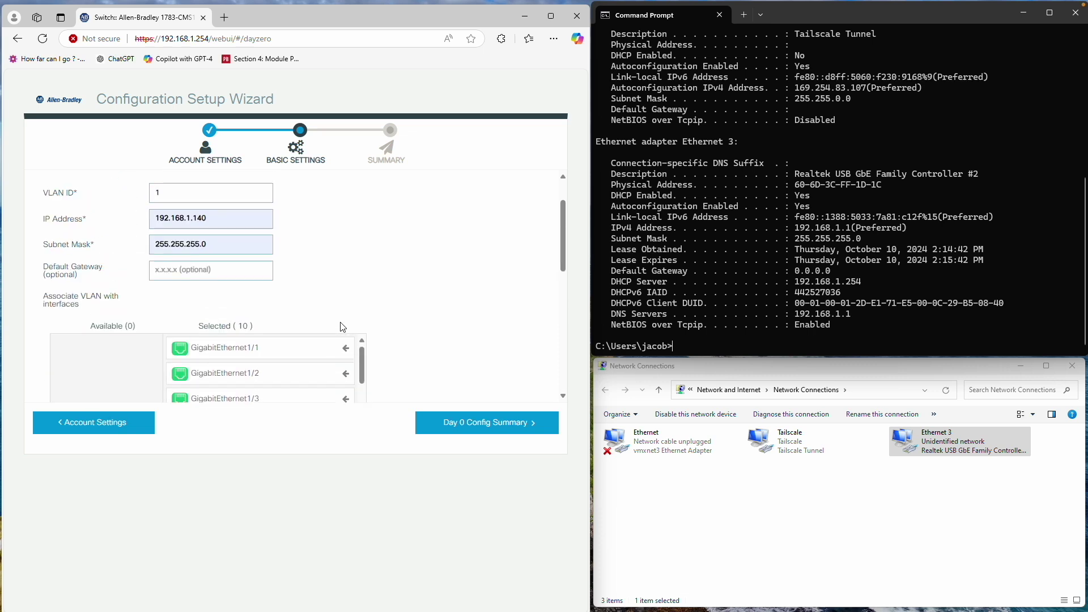
{"action": "scroll", "coordinate": [341, 326], "scroll_direction": "down", "scroll_amount": 6}
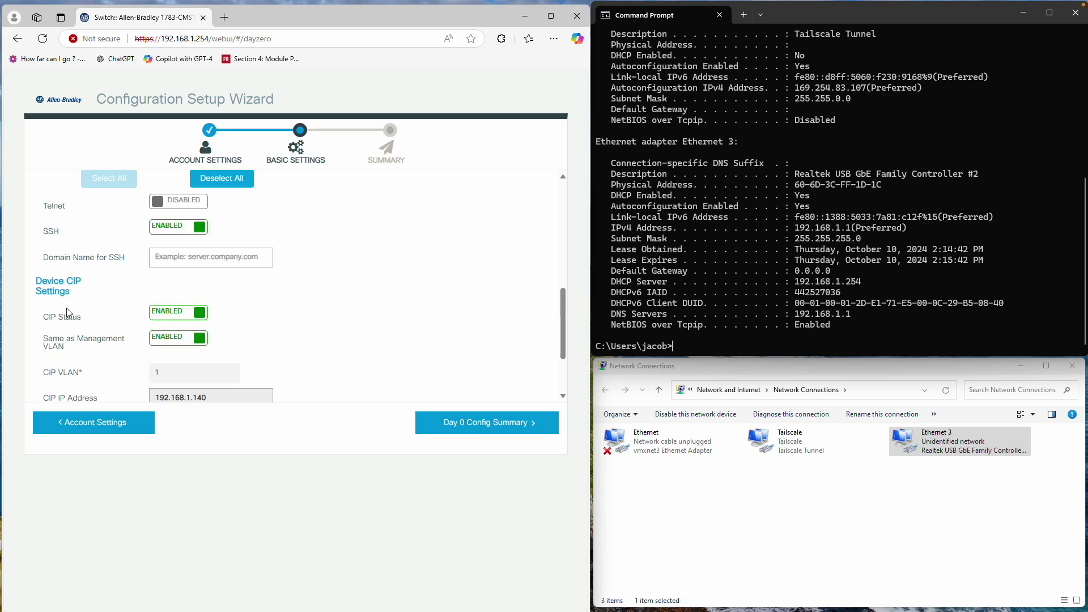
{"action": "scroll", "coordinate": [279, 315], "scroll_direction": "down", "scroll_amount": 2}
{"action": "scroll", "coordinate": [244, 283], "scroll_direction": "down", "scroll_amount": 1}
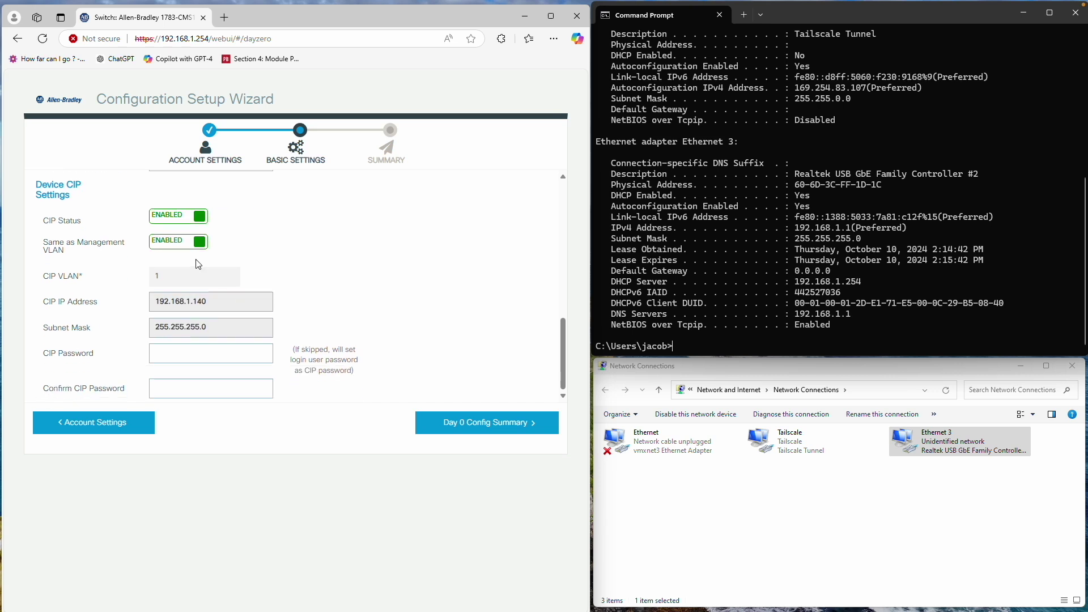
Submit the Day 0 configuration from the summary and acknowledge the success message.
{"action": "left_click", "coordinate": [425, 418]}
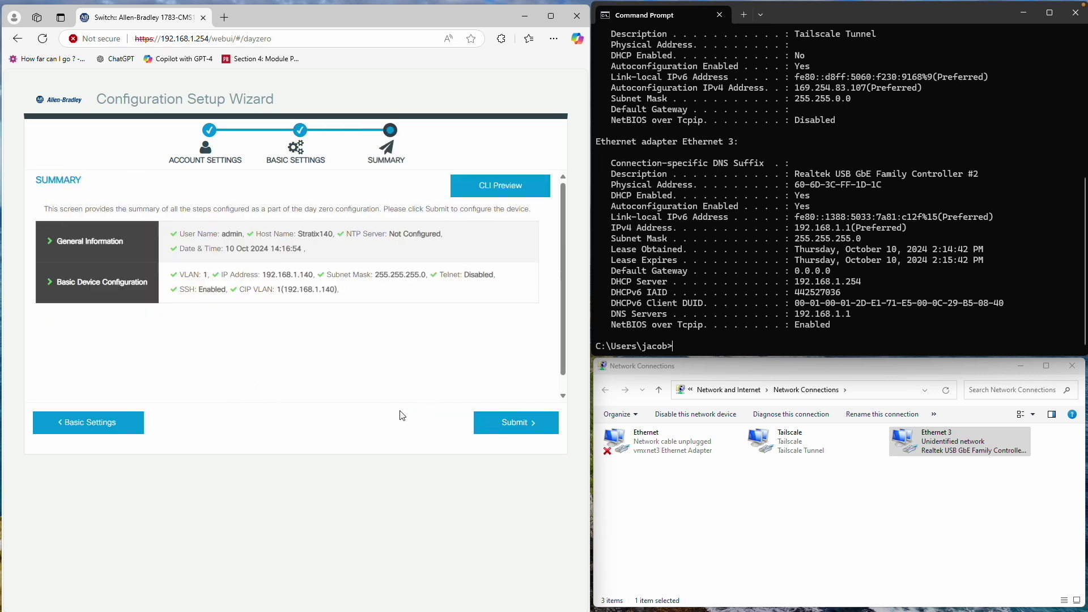
{"action": "left_click", "coordinate": [512, 429]}
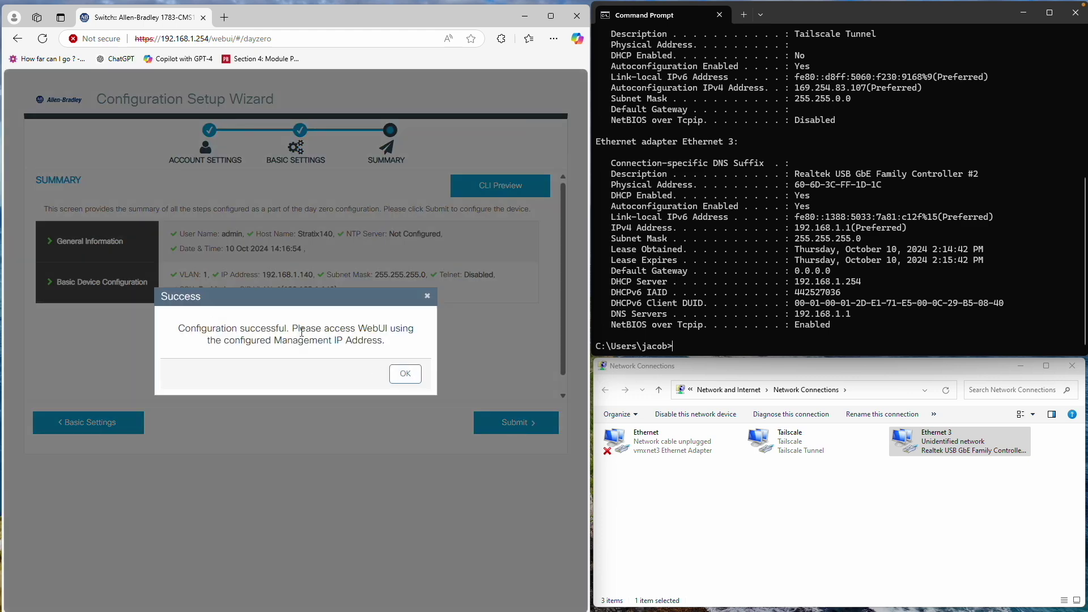
{"action": "left_click", "coordinate": [405, 374]}
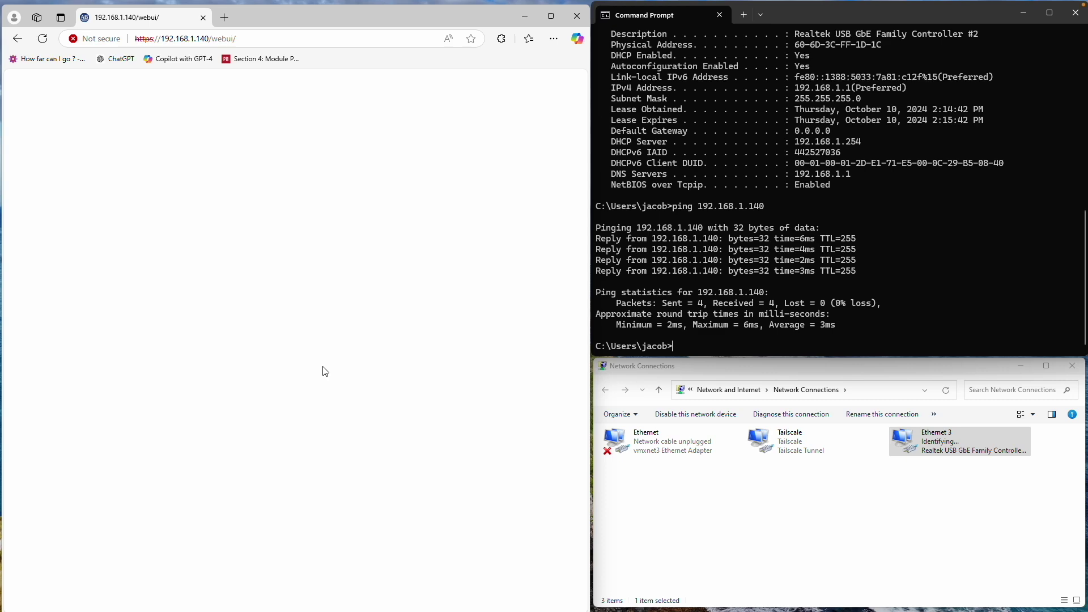
Set Ethernet 3's IPv4 to static 192.168.1.240 with mask 255.255.255.0.
{"action": "right_click", "coordinate": [957, 442]}
{"action": "left_click", "coordinate": [983, 553]}
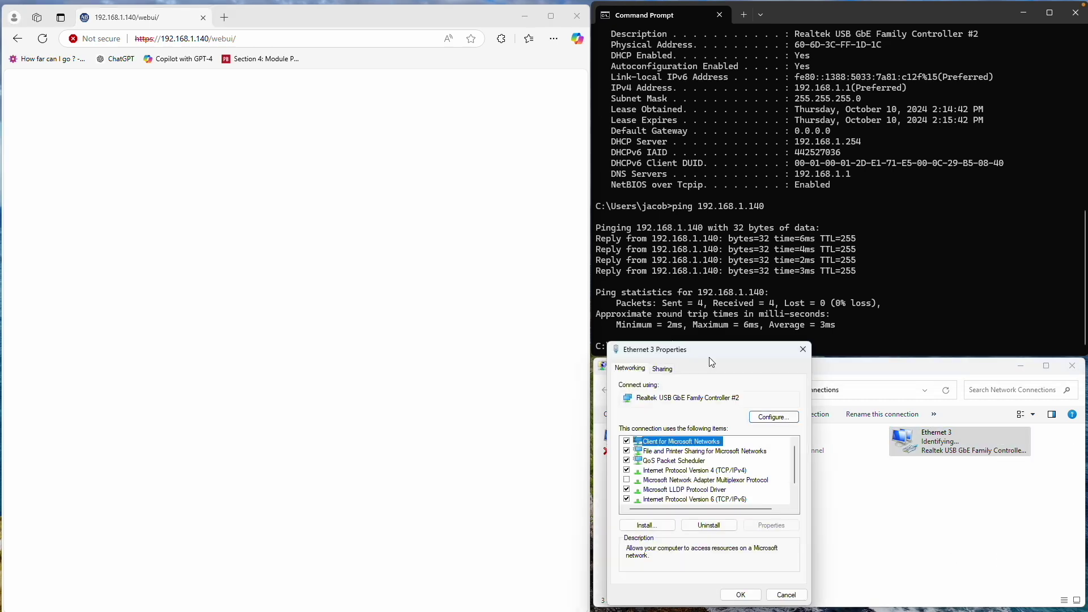
{"action": "left_click_drag", "start_coordinate": [679, 342], "coordinate": [680, 170]}
{"action": "left_click", "coordinate": [680, 290]}
{"action": "left_click", "coordinate": [777, 345]}
{"action": "left_click", "coordinate": [657, 295]}
{"action": "left_click", "coordinate": [762, 309]}
{"action": "type", "text": "192.168.1.140"}
{"action": "key", "text": "Tab"}
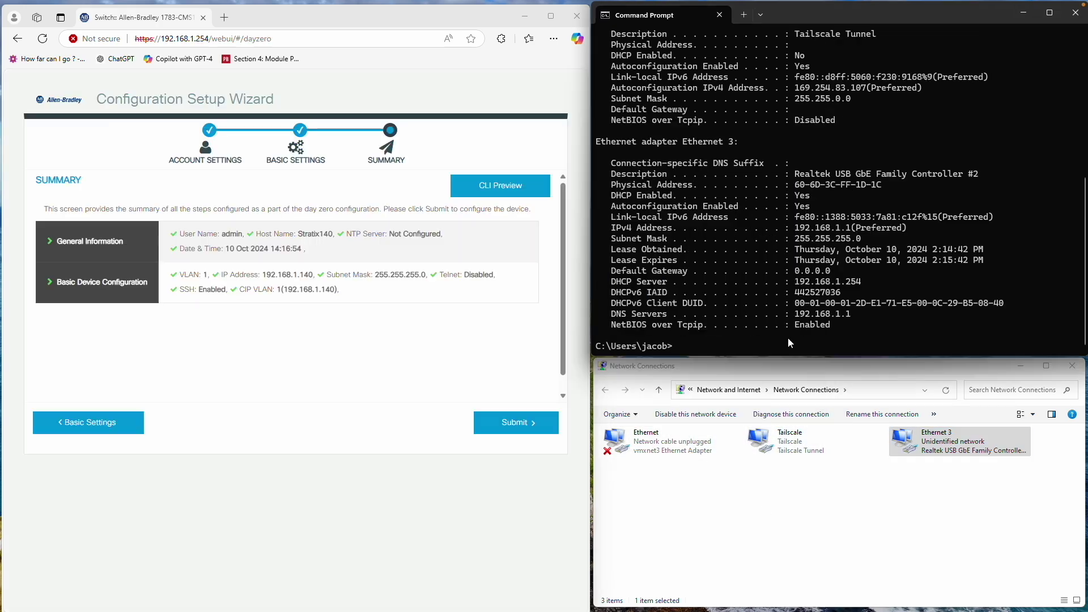
Ping the switch at 192.168.1.140 to confirm it replies.
{"action": "type", "text": "ping 192.168.1.140"}
{"action": "key", "text": "Return"}
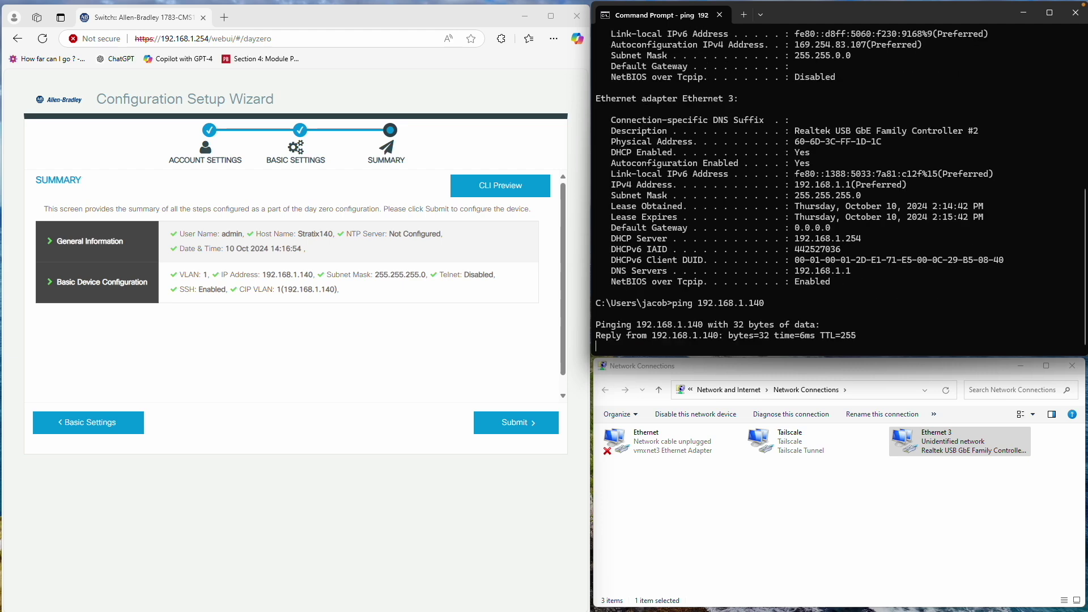
{"action": "left_click", "coordinate": [272, 38]}
Load 192.168.1.140 in the browser and log in as admin.
{"action": "type", "text": "192.168.1.140"}
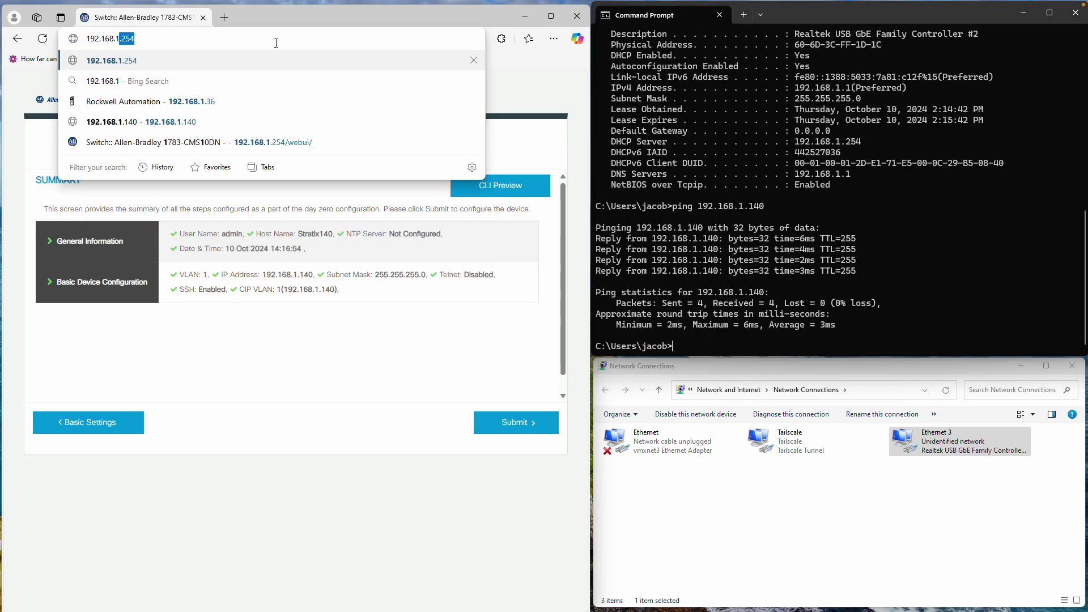
{"action": "key", "text": "Return"}
{"action": "left_click", "coordinate": [157, 326]}
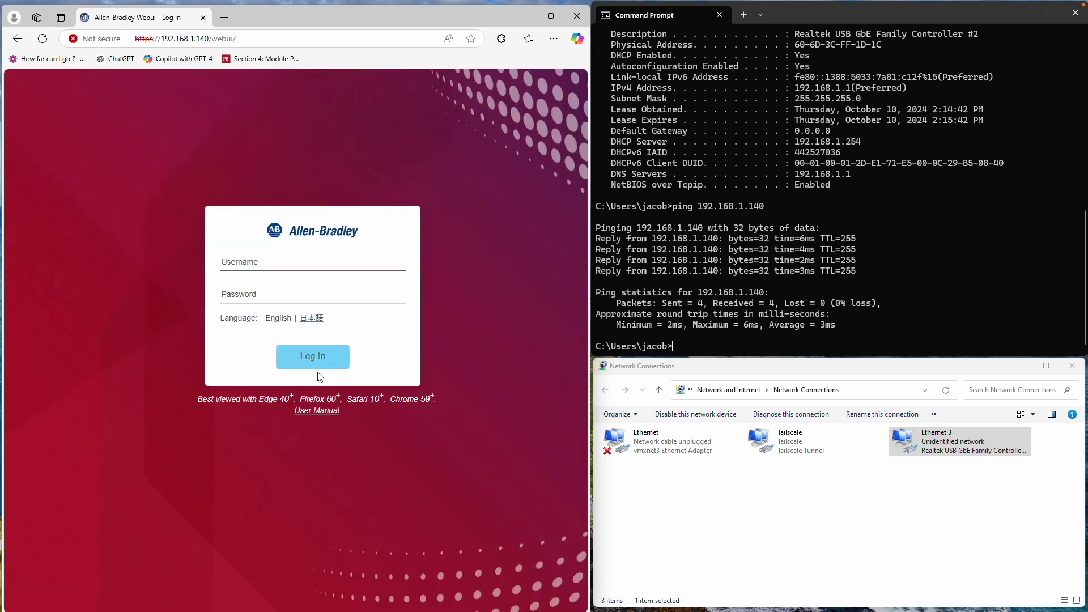
{"action": "left_click", "coordinate": [281, 257]}
{"action": "type", "text": "admin"}
{"action": "key", "text": "Tab"}
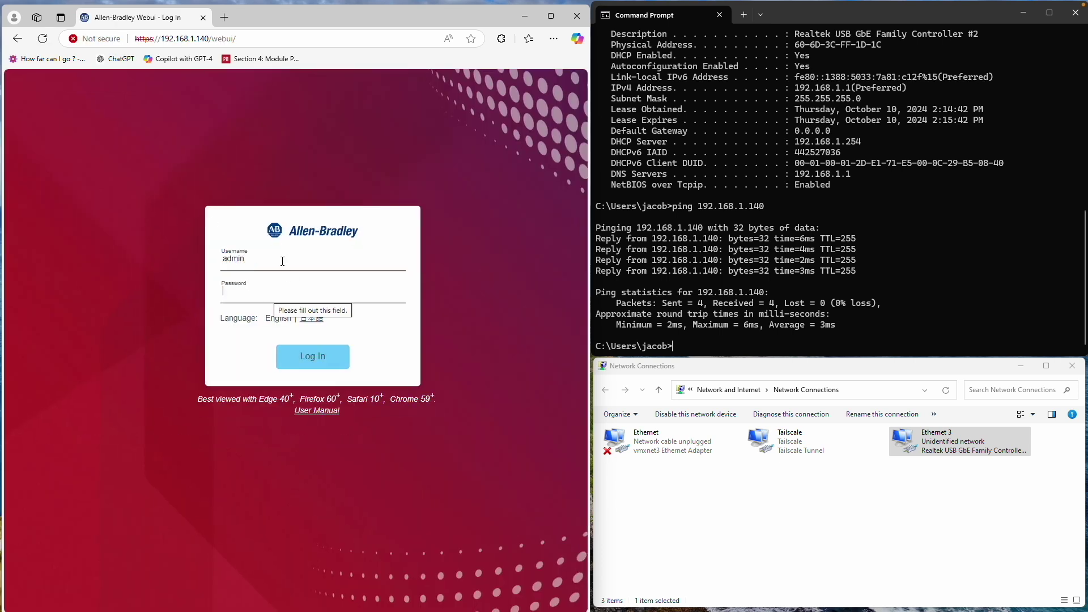
{"action": "type", "text": "•"}
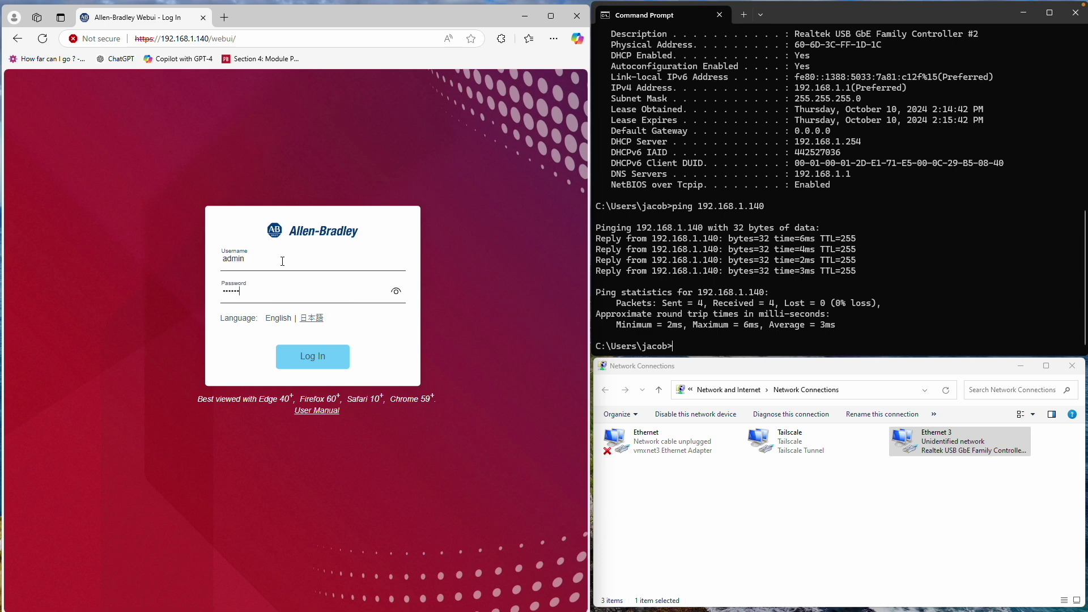
{"action": "left_click", "coordinate": [313, 362]}
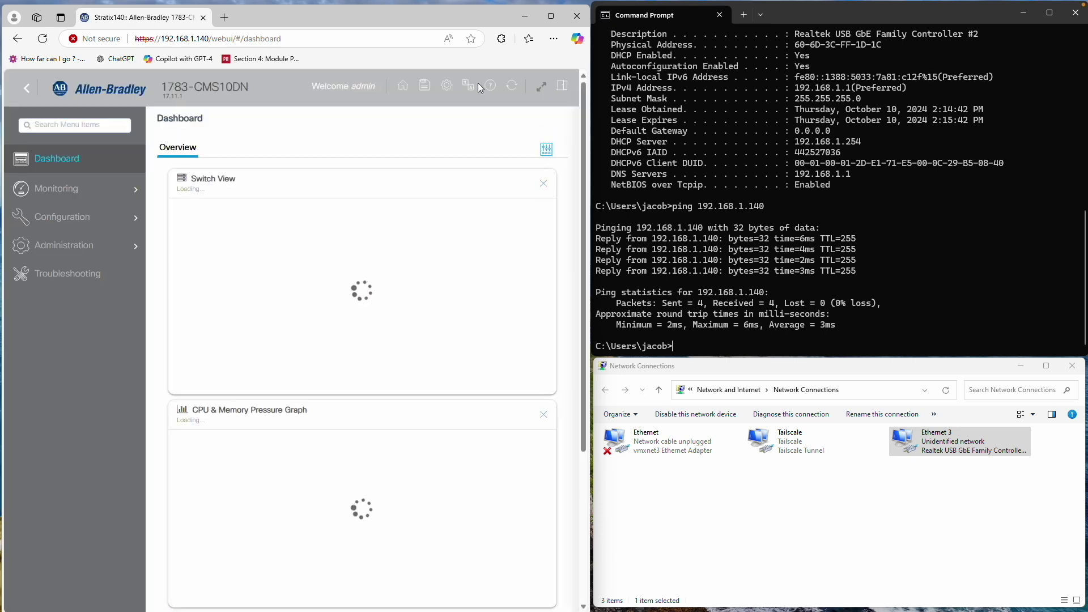
On the Smartports page, apply the Switch for Automation role to Gi1/1 and Gi1/2.
{"action": "mouse_move", "coordinate": [96, 223]}
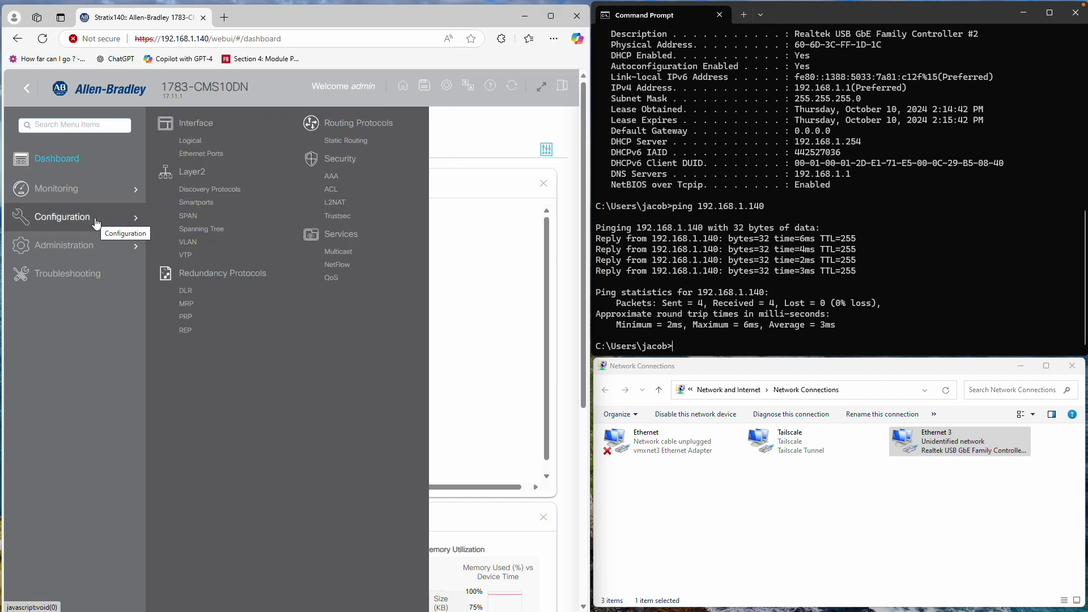
{"action": "left_click", "coordinate": [198, 204]}
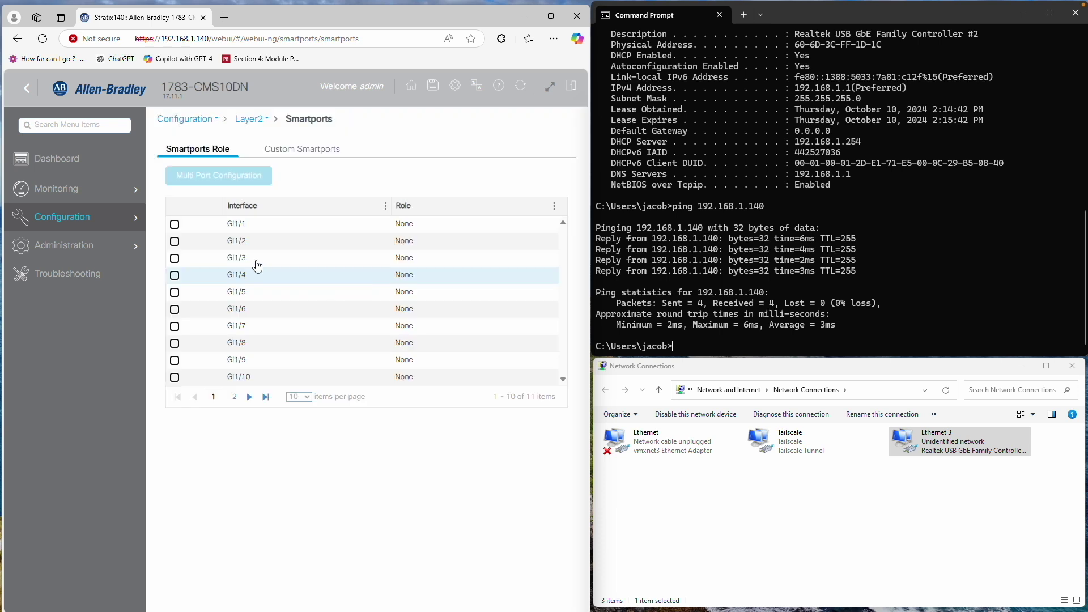
{"action": "left_click", "coordinate": [175, 225]}
{"action": "left_click", "coordinate": [174, 241]}
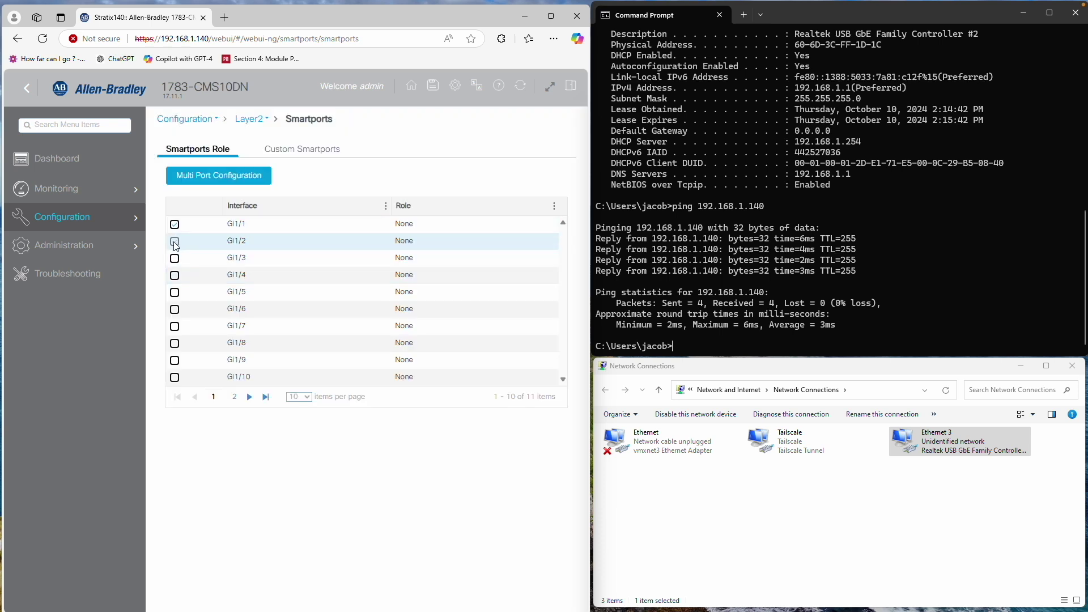
{"action": "left_click", "coordinate": [225, 179]}
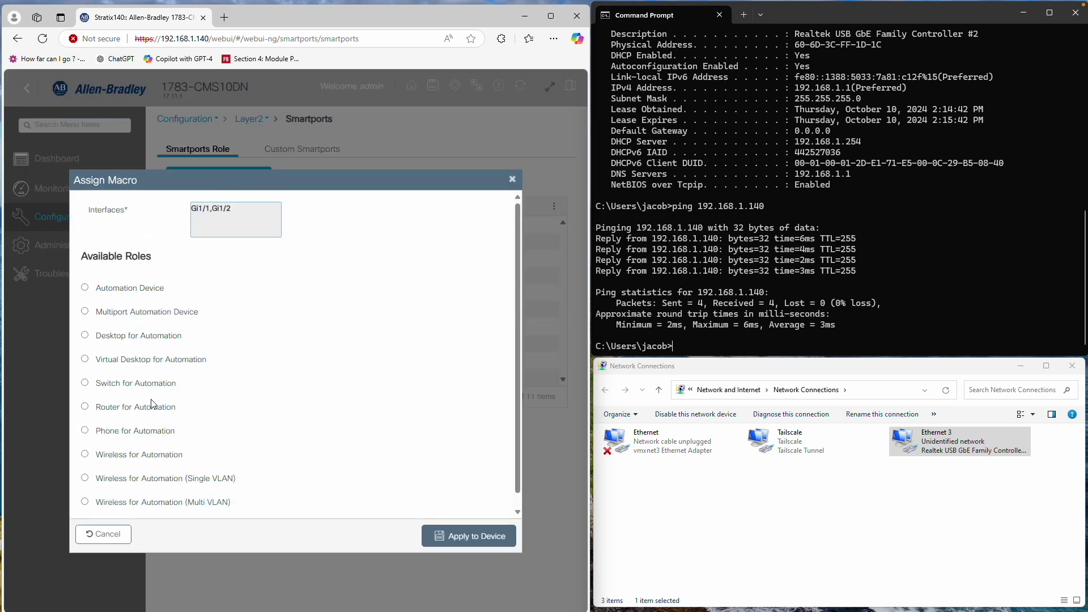
{"action": "left_click", "coordinate": [91, 384]}
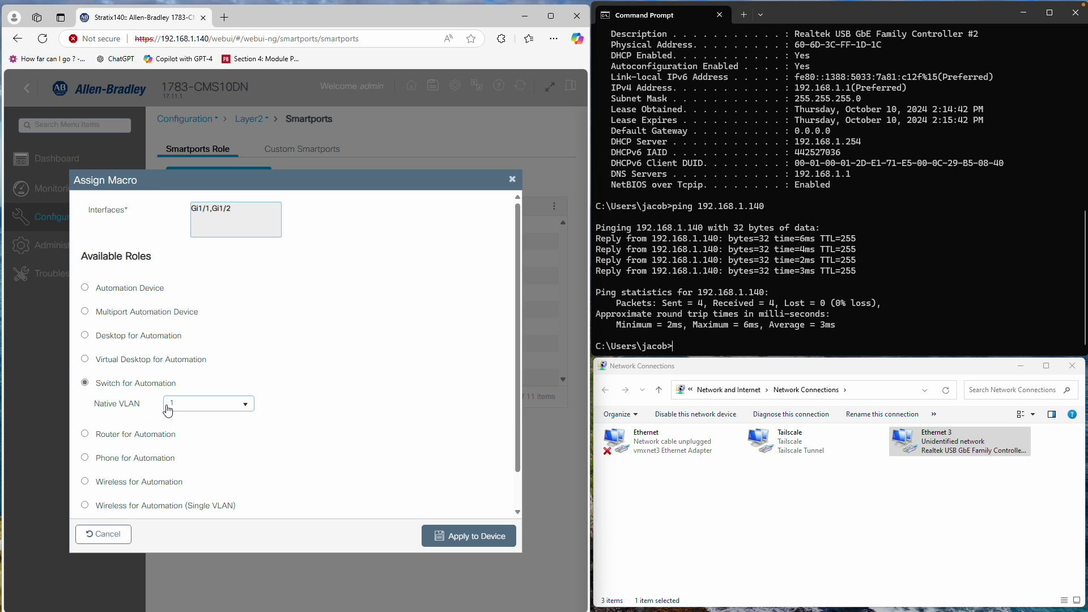
{"action": "left_click", "coordinate": [462, 535]}
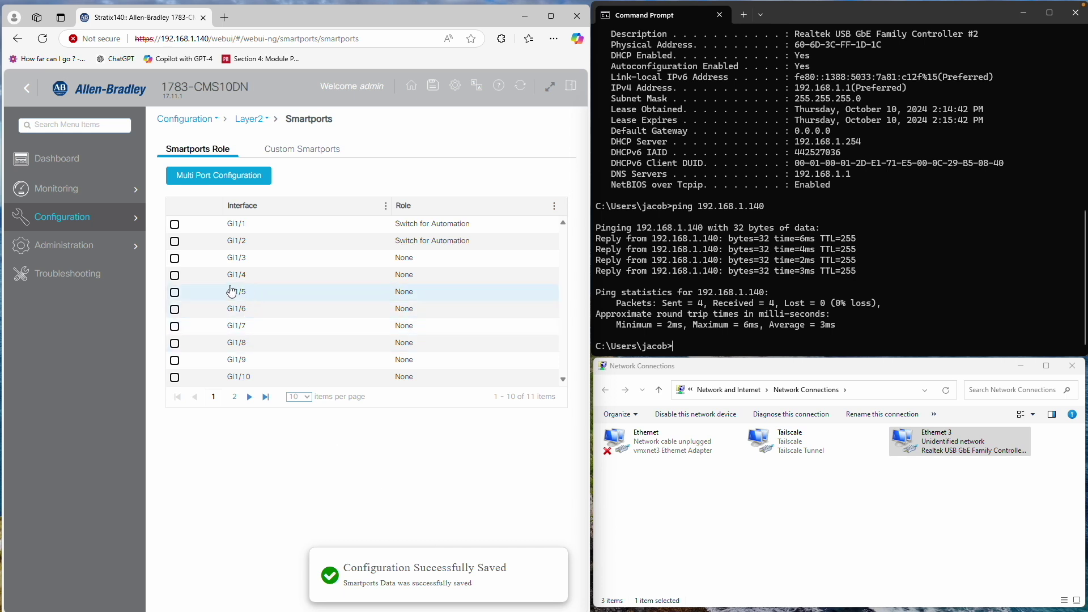
Select ports Gi1/3 through Gi1/10 in the Smartports list.
{"action": "left_click", "coordinate": [175, 259]}
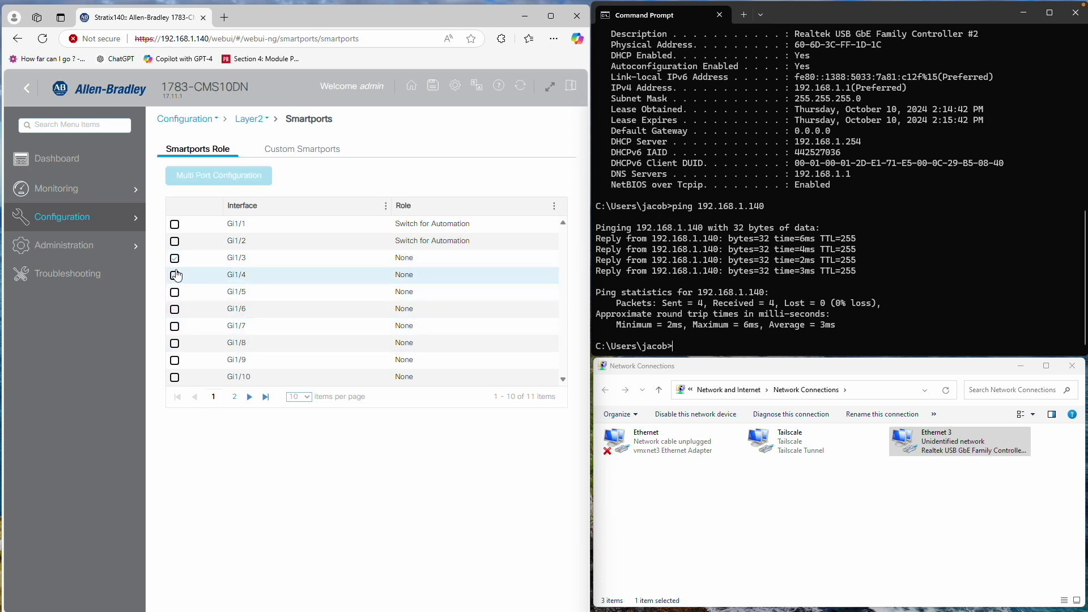
{"action": "left_click", "coordinate": [174, 275]}
{"action": "left_click", "coordinate": [175, 293]}
{"action": "left_click", "coordinate": [175, 309]}
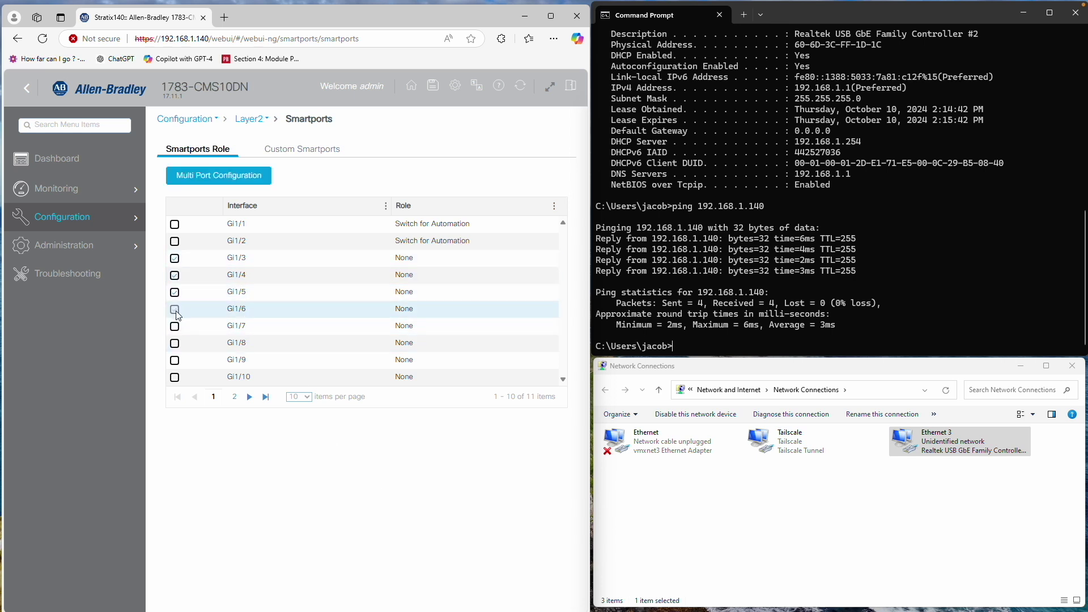
{"action": "left_click", "coordinate": [175, 327]}
{"action": "left_click", "coordinate": [175, 343]}
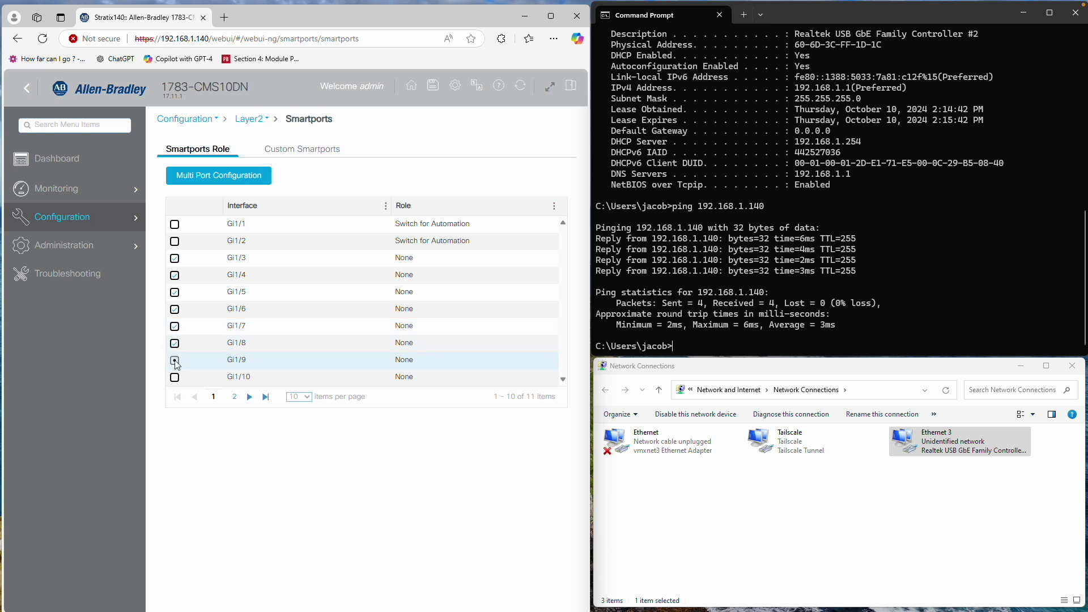
{"action": "left_click", "coordinate": [175, 360]}
{"action": "left_click", "coordinate": [175, 377]}
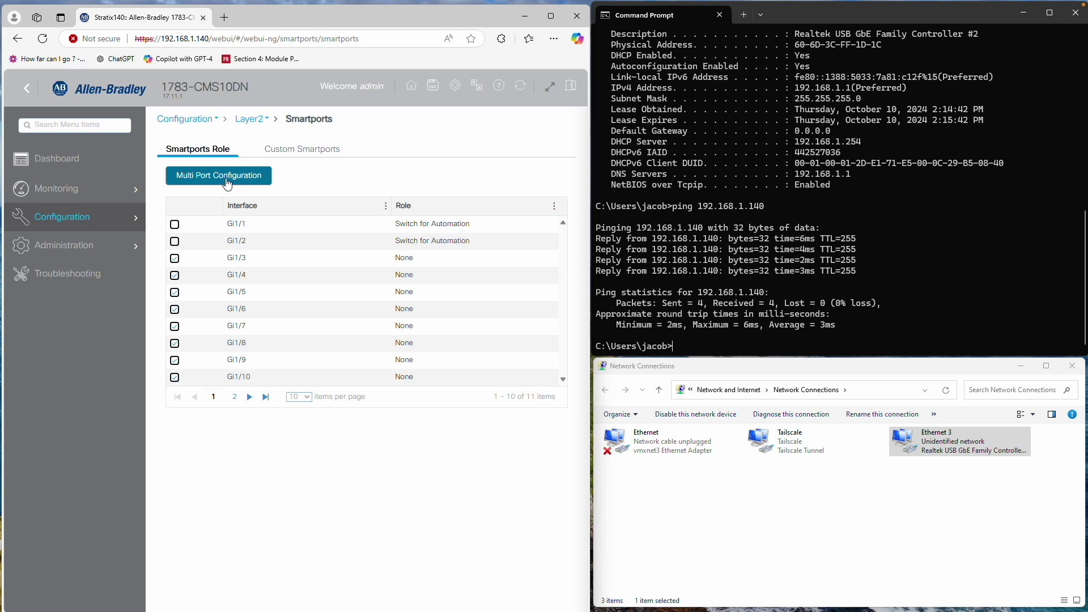
Assign them the Multiport Automation Device role, accepting the management VLAN warning.
{"action": "left_click", "coordinate": [232, 179]}
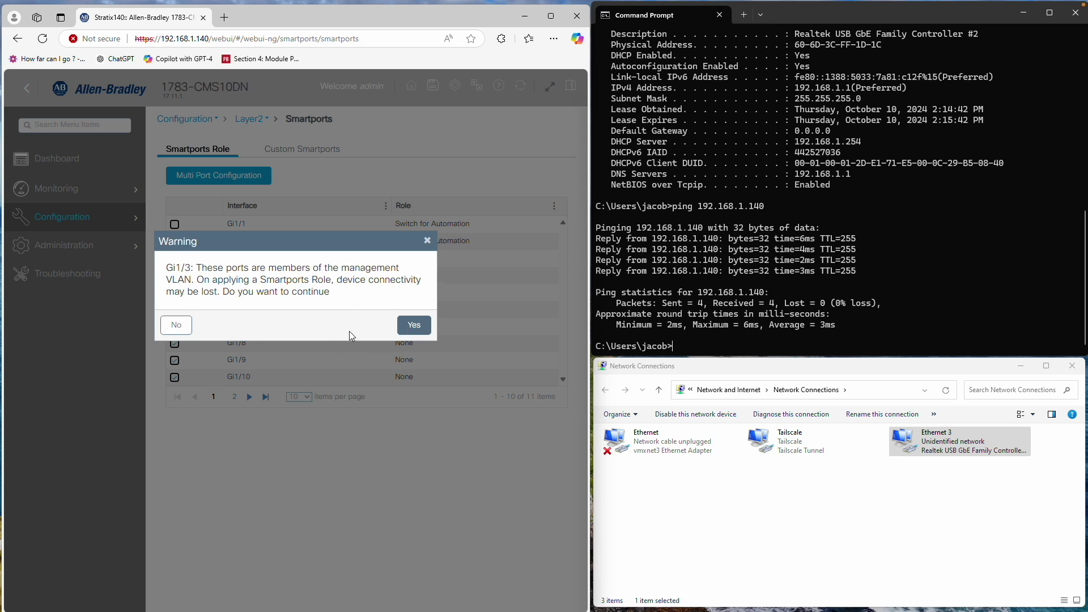
{"action": "left_click", "coordinate": [414, 324]}
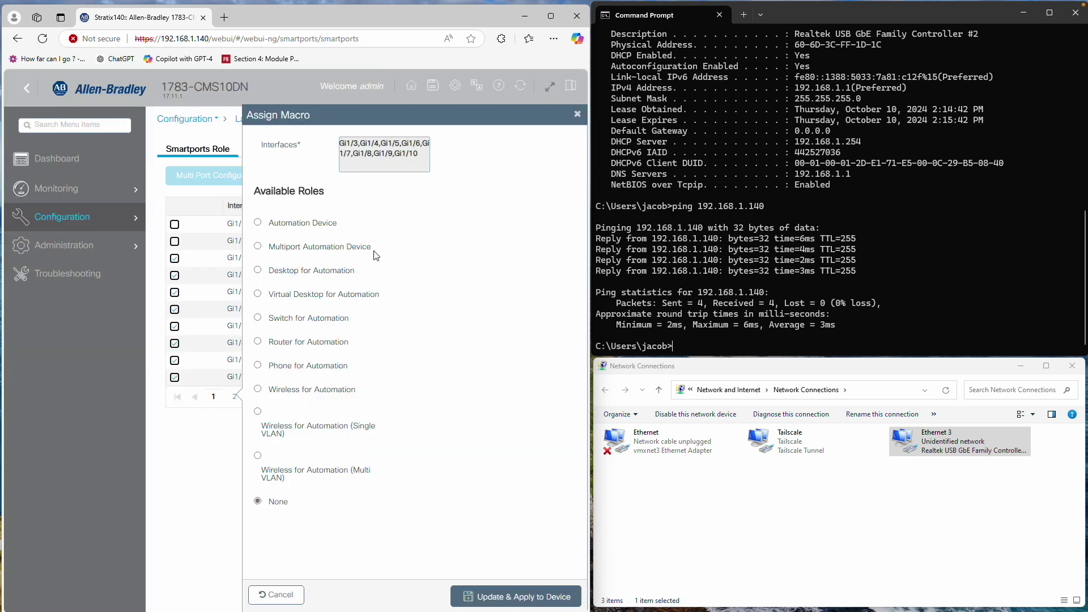
{"action": "left_click", "coordinate": [258, 246]}
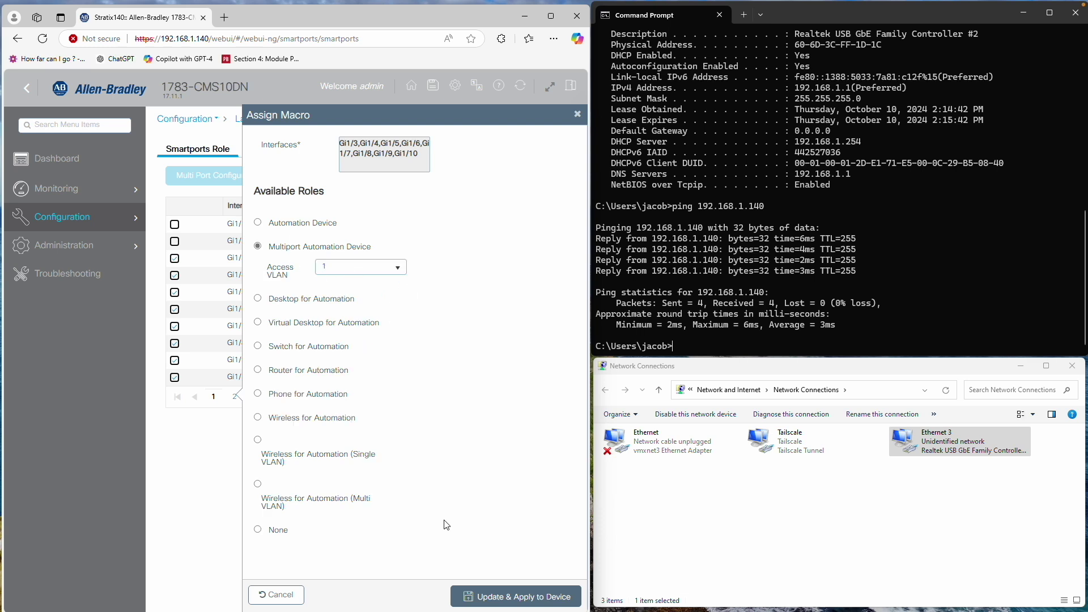
{"action": "left_click", "coordinate": [507, 596]}
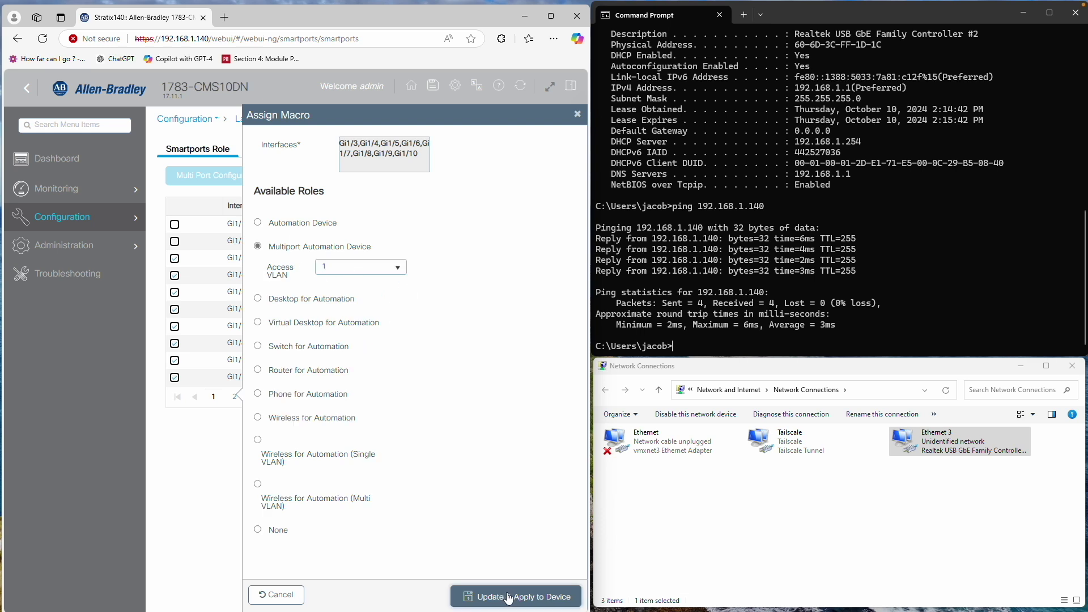